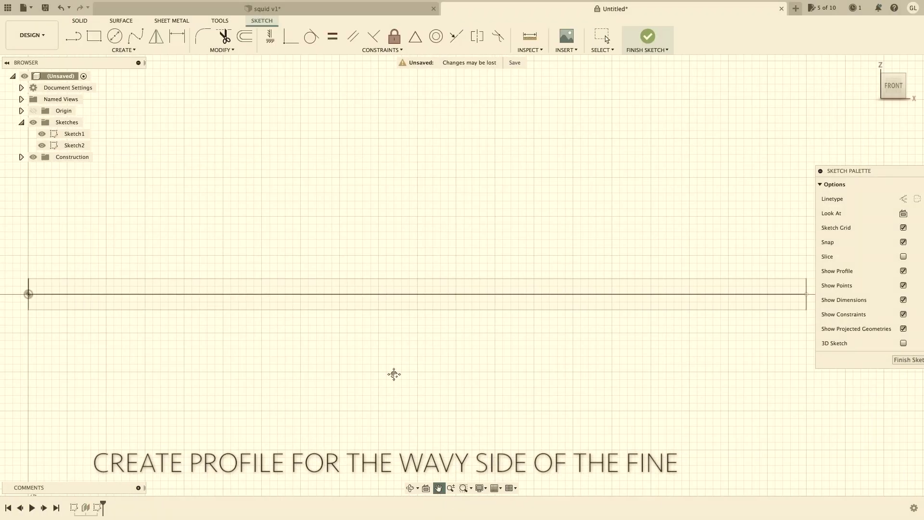
Step: Draw a wavy fit-point spline through the origin with two crests and a trough
click(13, 313)
click(50, 298)
click(145, 254)
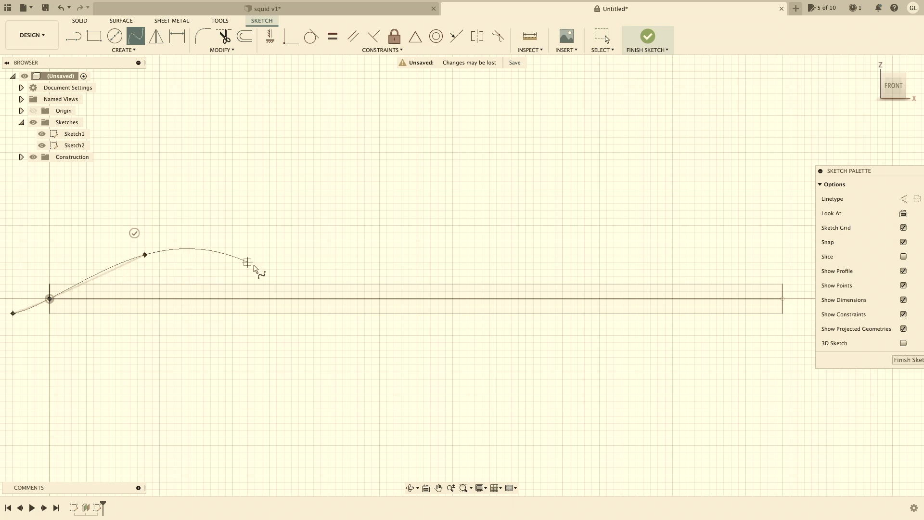
click(269, 254)
click(379, 357)
click(541, 386)
click(701, 262)
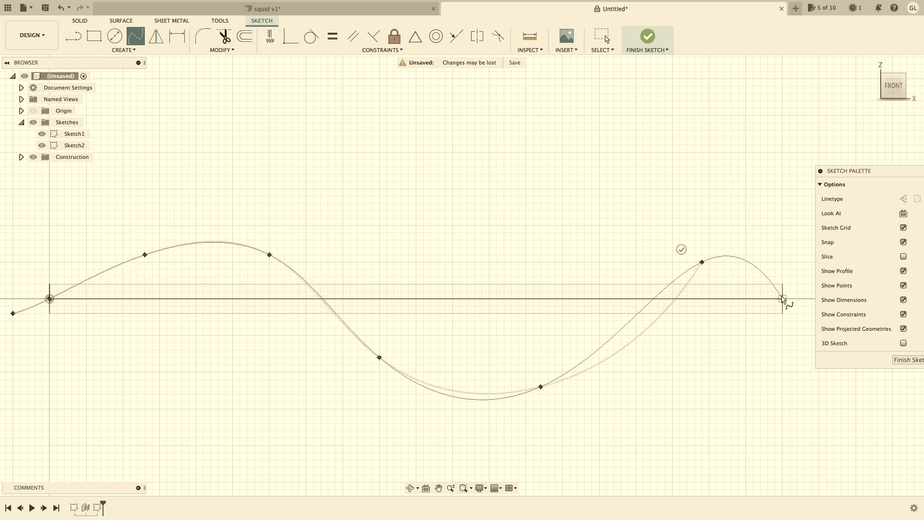
click(782, 298)
double_click(811, 313)
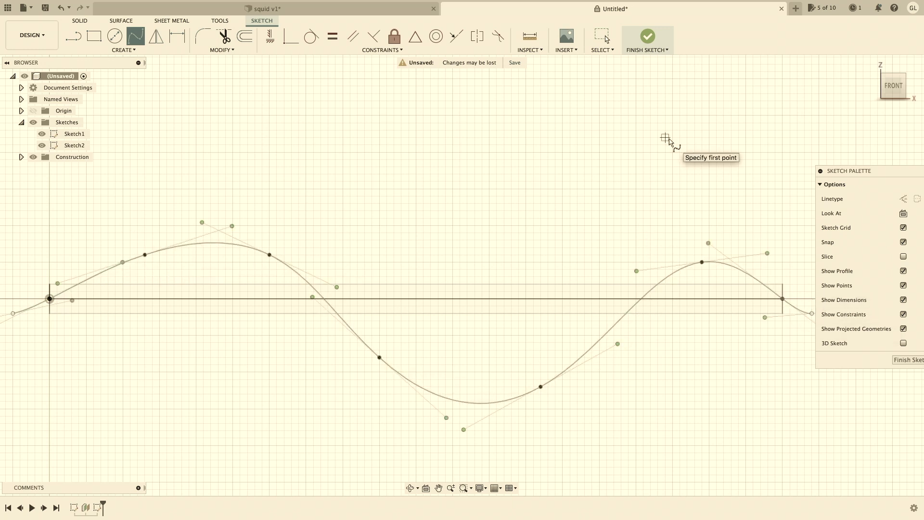
Step: Offset the wavy spline 2 mm to each side
click(245, 36)
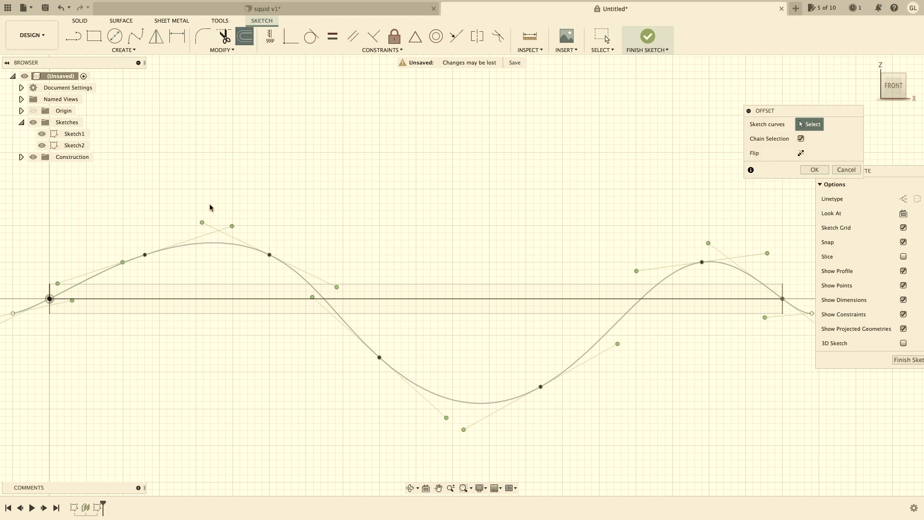
click(219, 244)
key(Return)
click(245, 37)
click(196, 244)
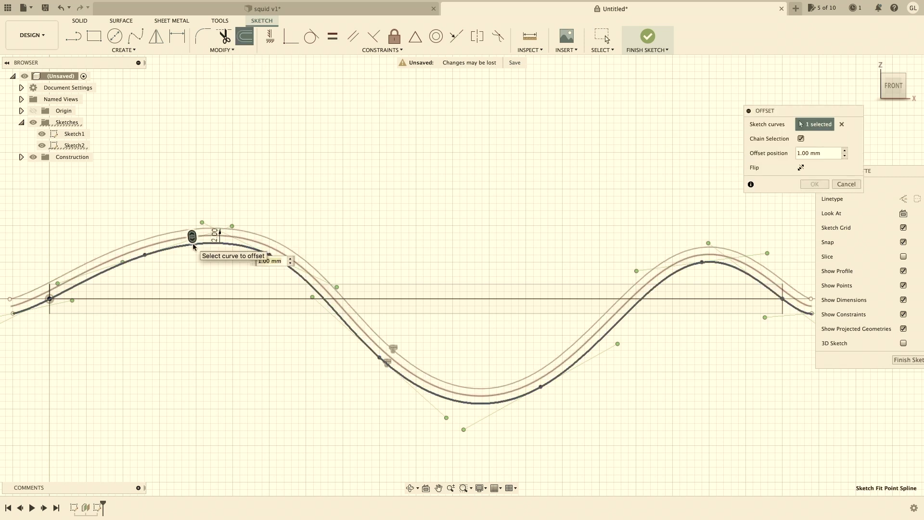
key(Return)
Step: Close the band's left and right ends with vertical lines
key(l)
click(49, 261)
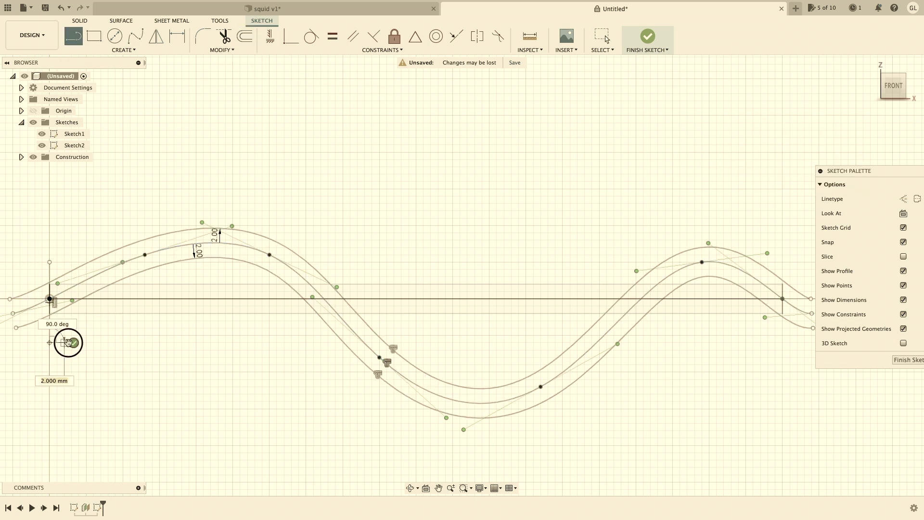
double_click(49, 342)
click(783, 262)
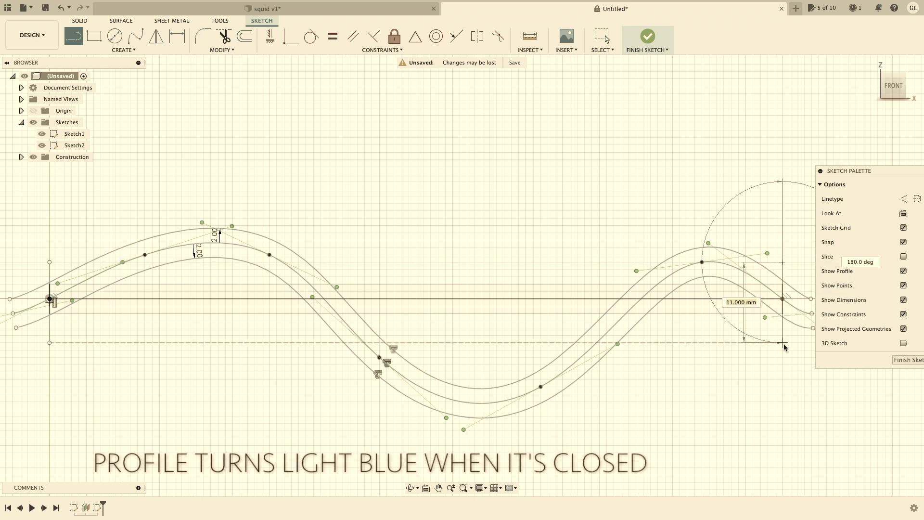
click(783, 343)
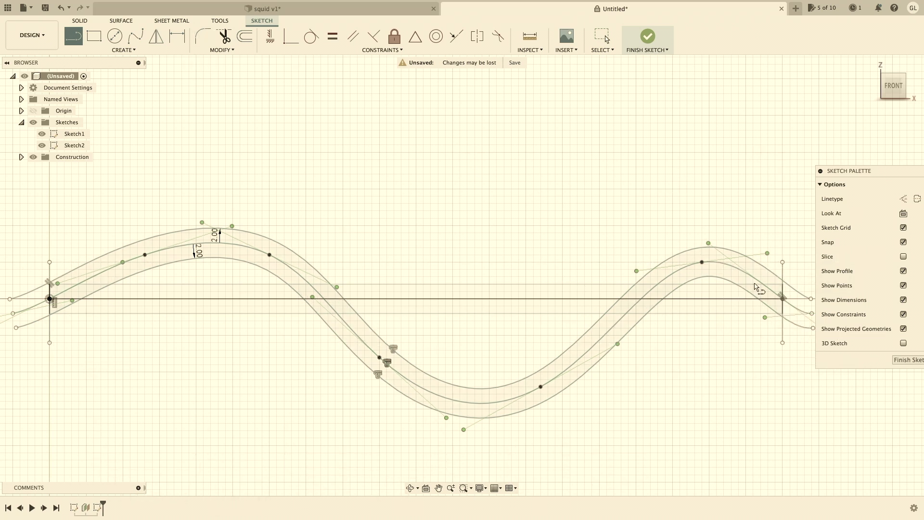
Step: Finish the sketch and start extruding the closed band profiles
click(647, 36)
key(e)
click(231, 306)
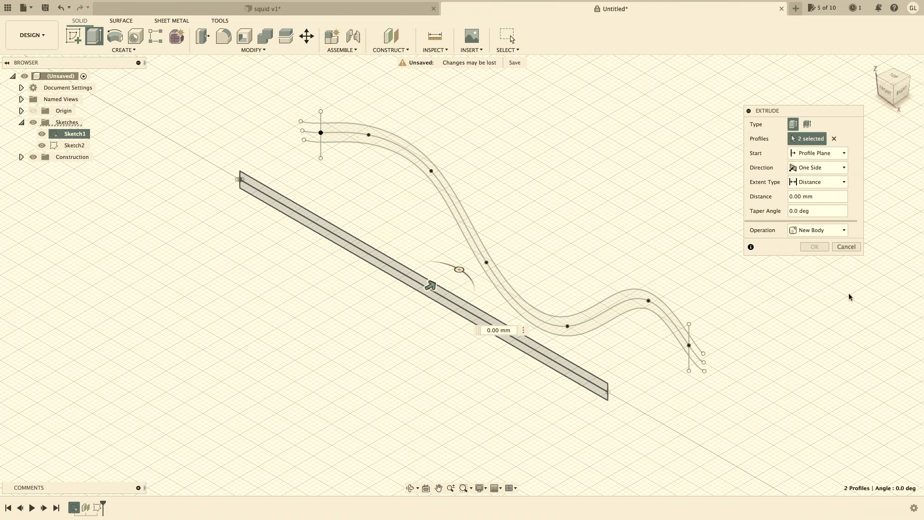
Step: Cancel the extrusion and loft a body from the flat strip face to the wavy band
click(841, 249)
click(129, 51)
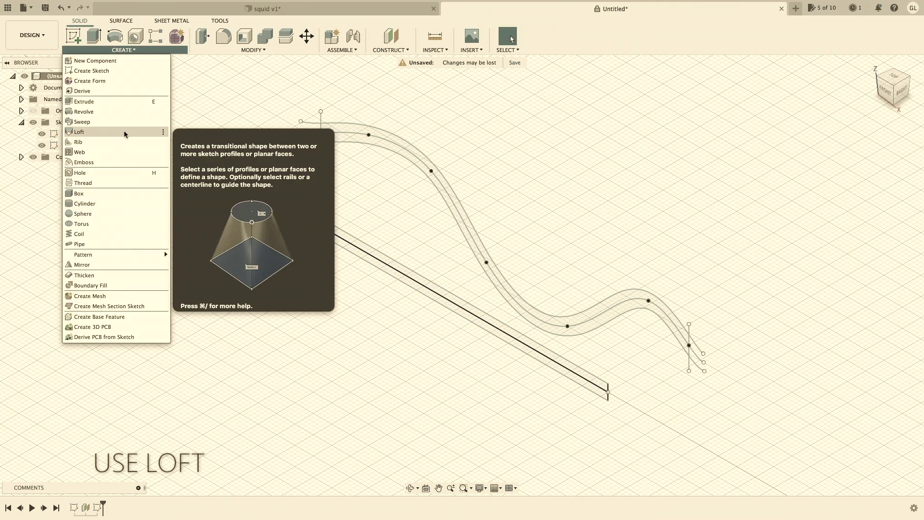
click(123, 130)
click(304, 219)
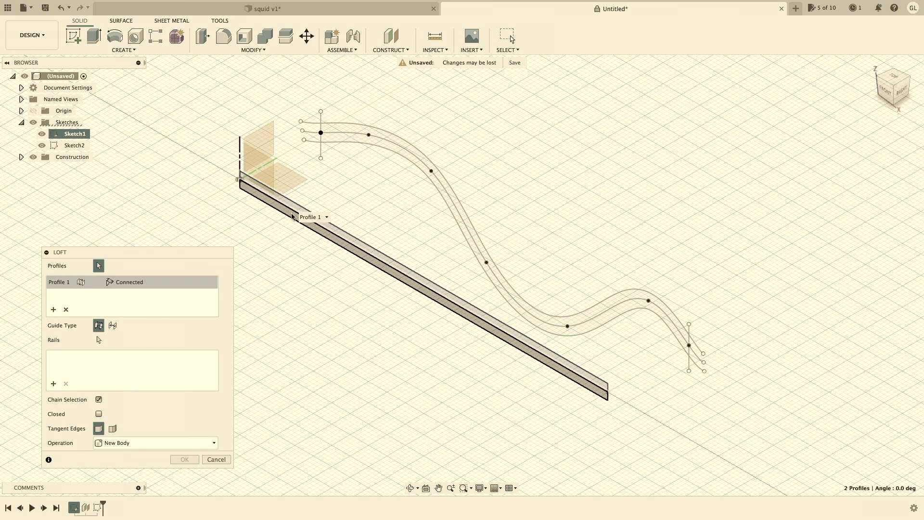
click(341, 139)
shift+middle_drag(462, 274, 748, 89)
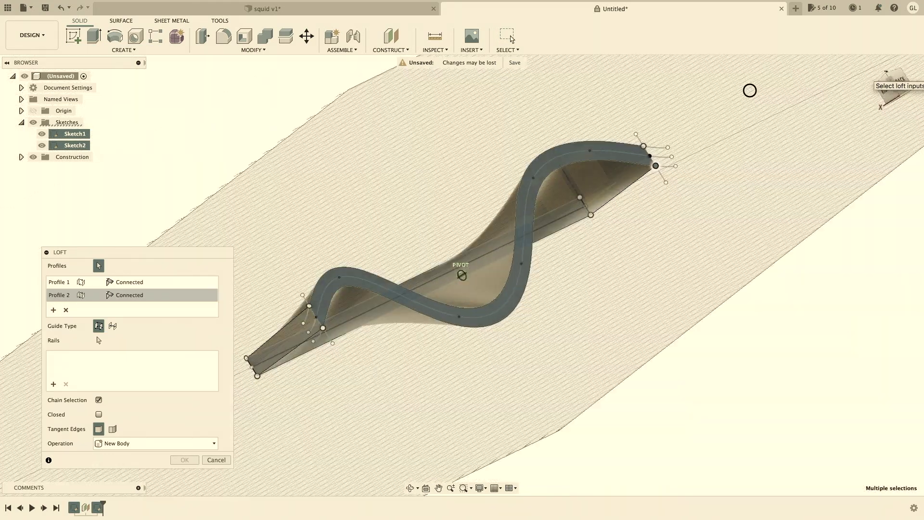
click(896, 93)
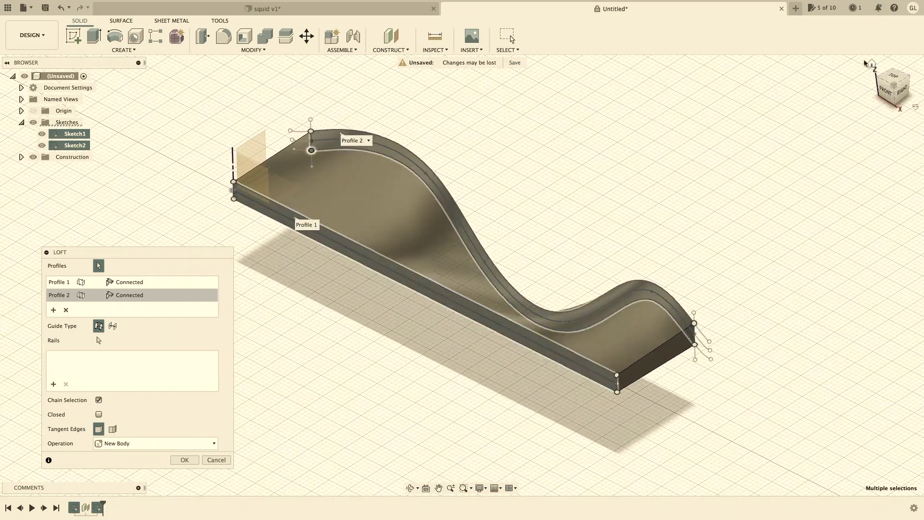
click(896, 91)
click(185, 459)
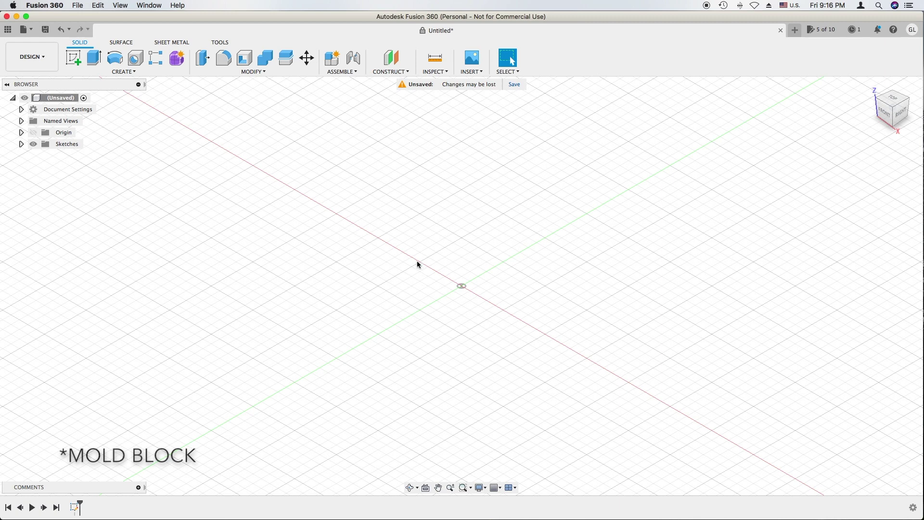
Step: On the front XZ plane, sketch a 100 mm line from the origin and finish the sketch
click(75, 60)
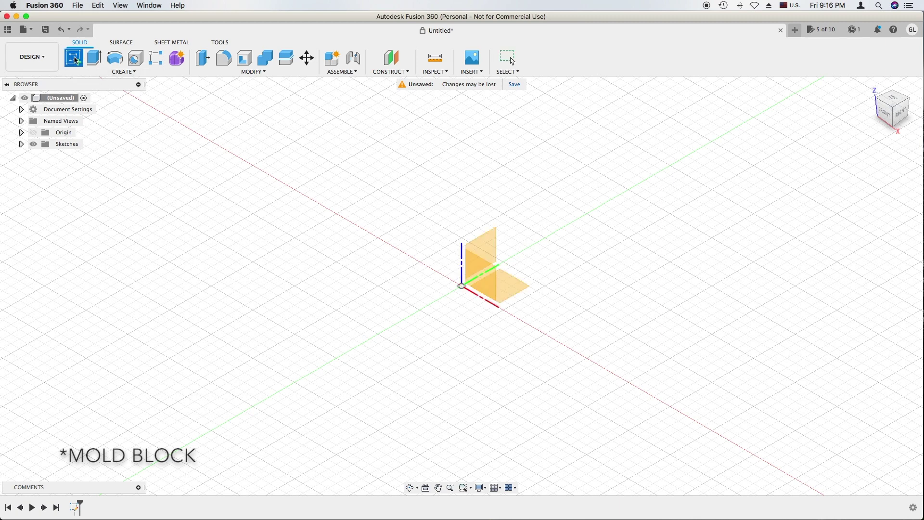
click(485, 268)
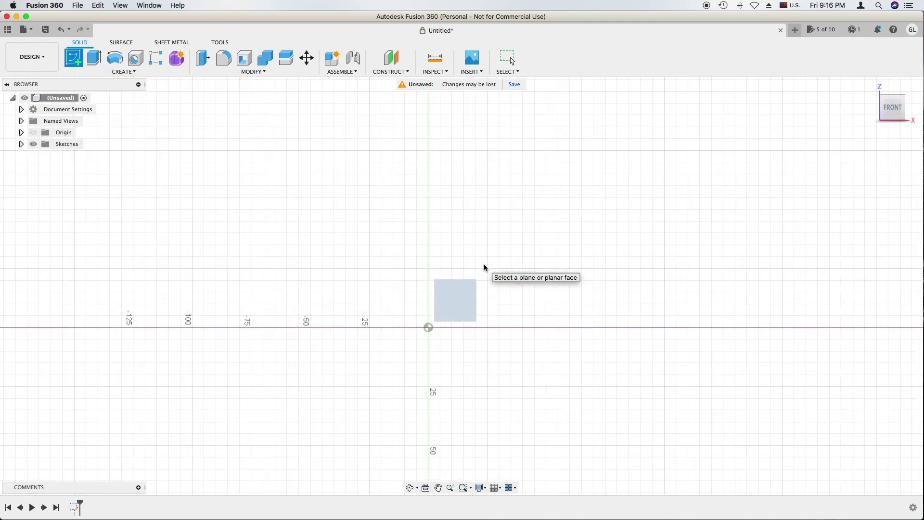
click(428, 327)
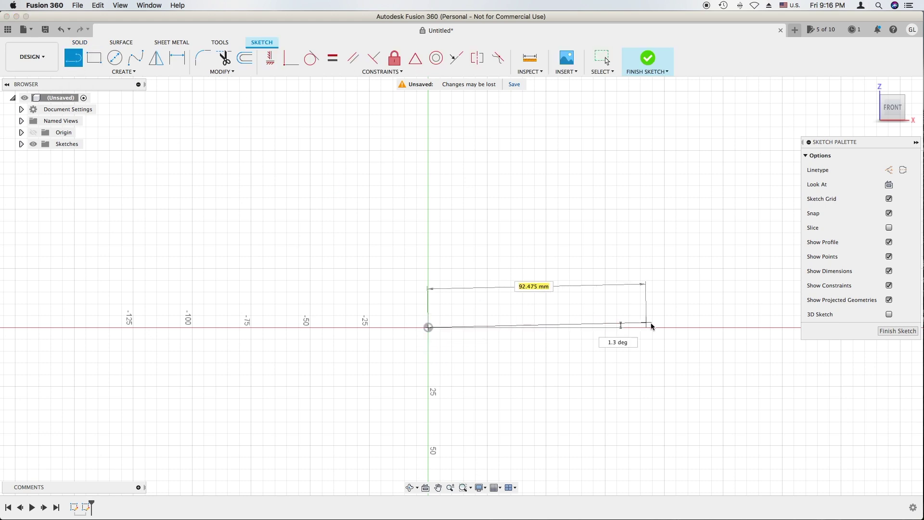
text(100)
key(Return)
key(Escape)
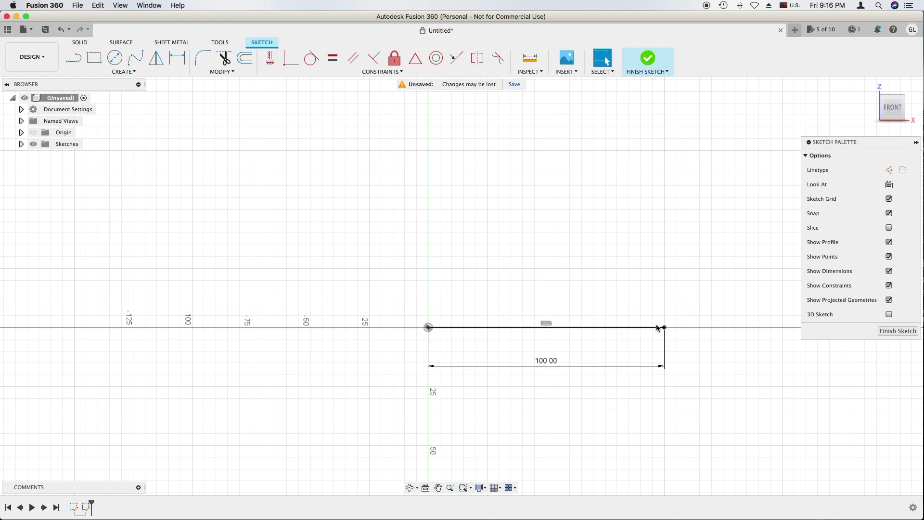
click(648, 58)
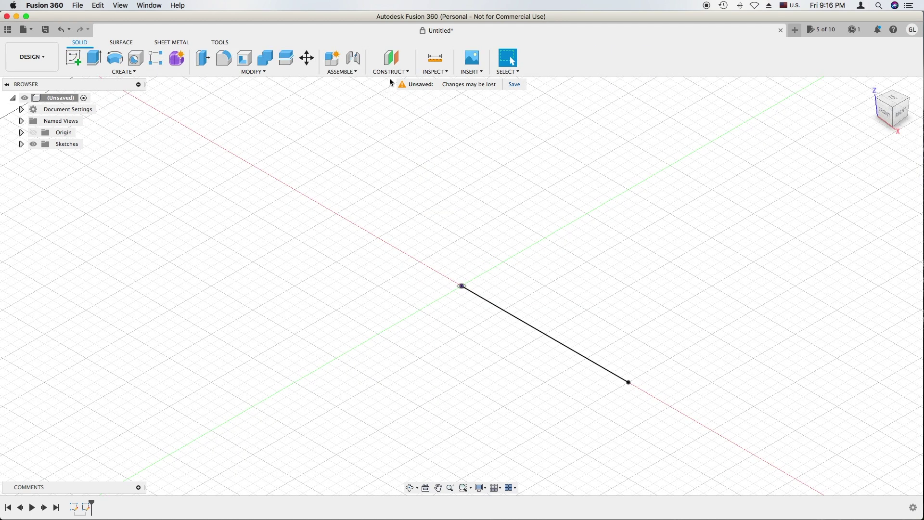
Step: Create a construction plane offset 22 from the XZ plane
click(391, 71)
click(402, 82)
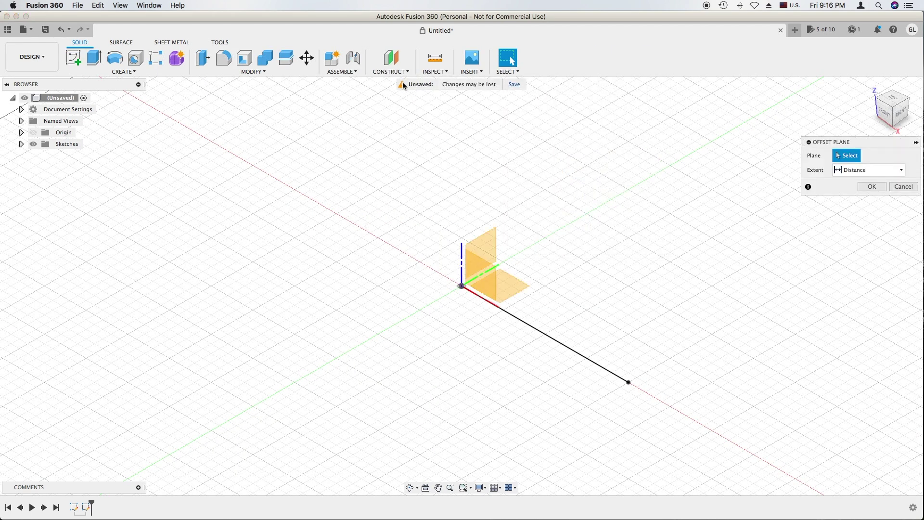
click(489, 276)
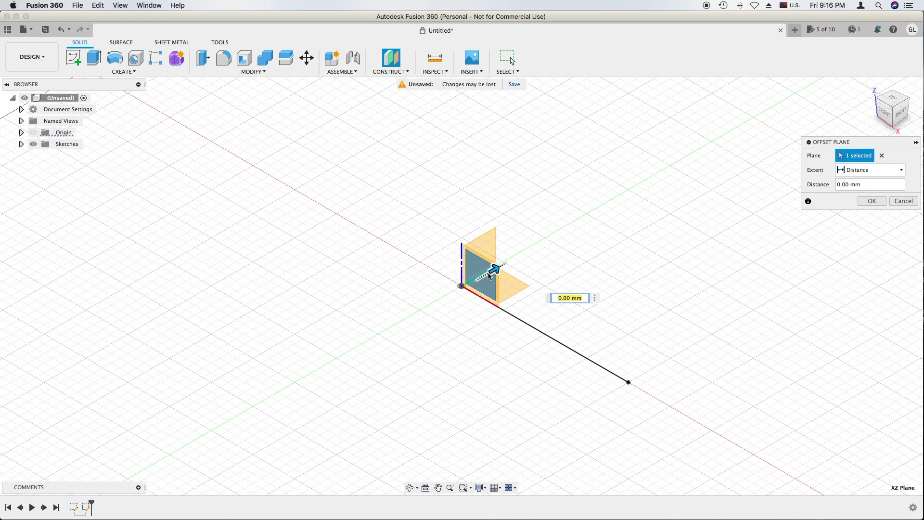
text(22)
key(Return)
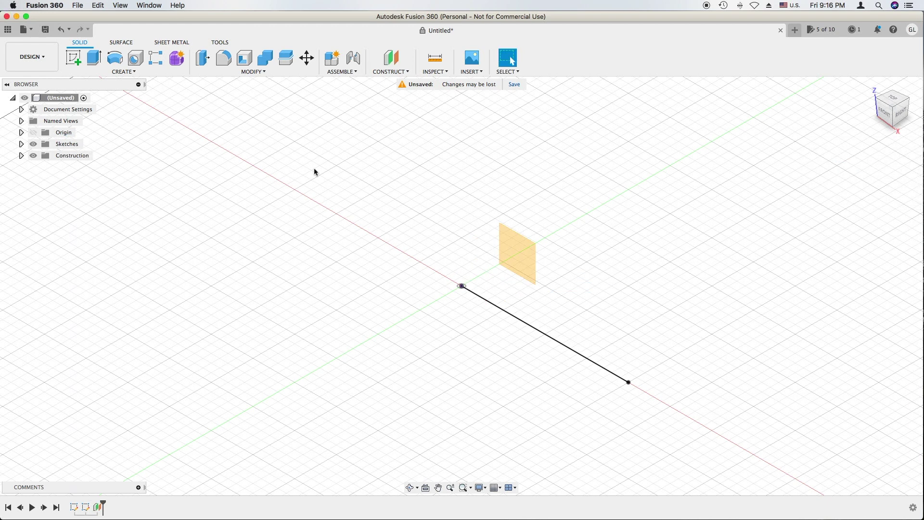
Step: On the offset plane, sketch a wavy multi-point spline and finish the sketch
click(73, 57)
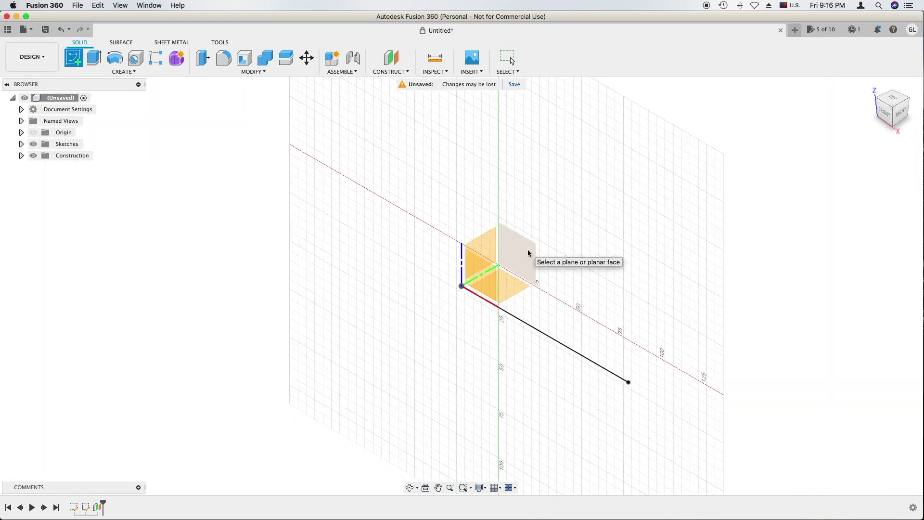
click(528, 253)
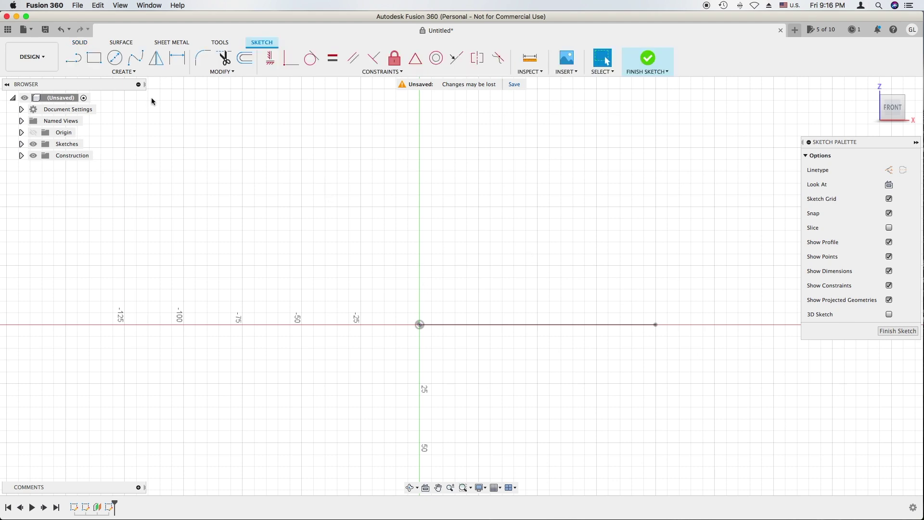
click(136, 58)
click(408, 336)
click(419, 324)
click(450, 306)
click(515, 343)
click(584, 313)
click(655, 323)
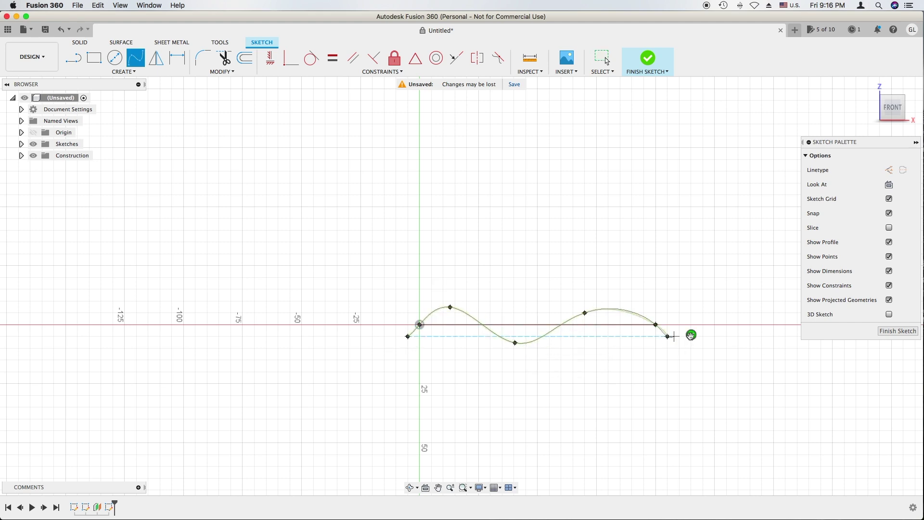
click(691, 335)
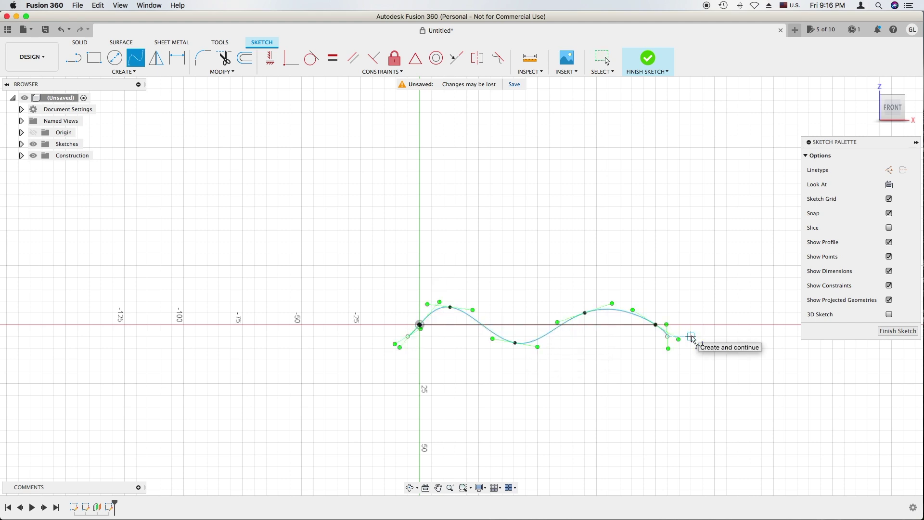
click(897, 330)
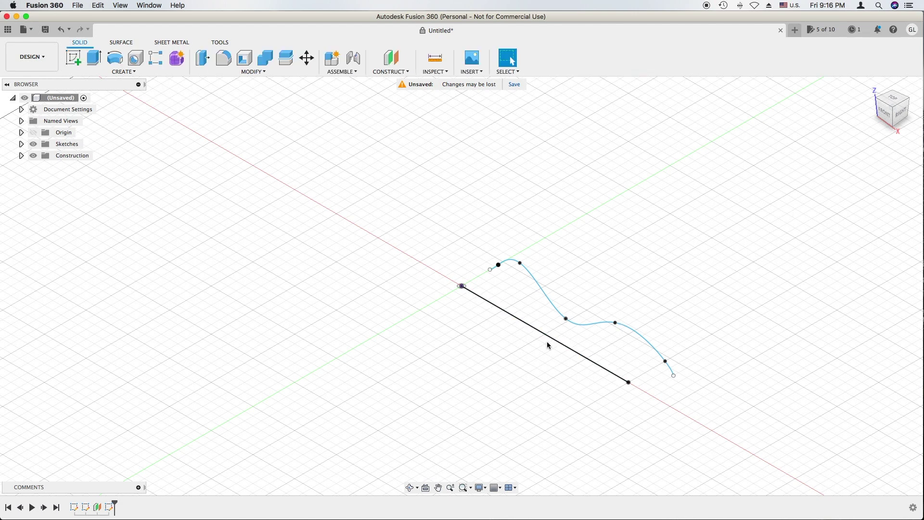
click(871, 86)
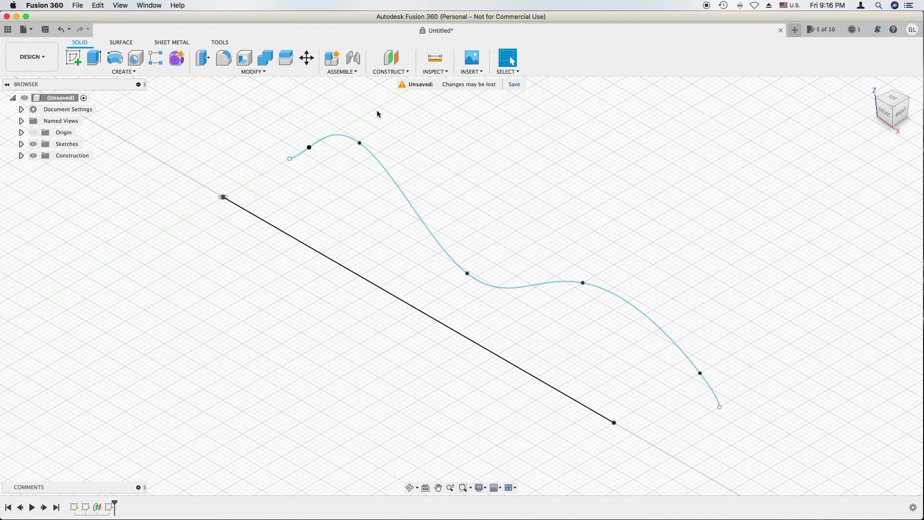
Step: Create a surface loft from the straight line to the wavy spline, producing Body1
click(126, 44)
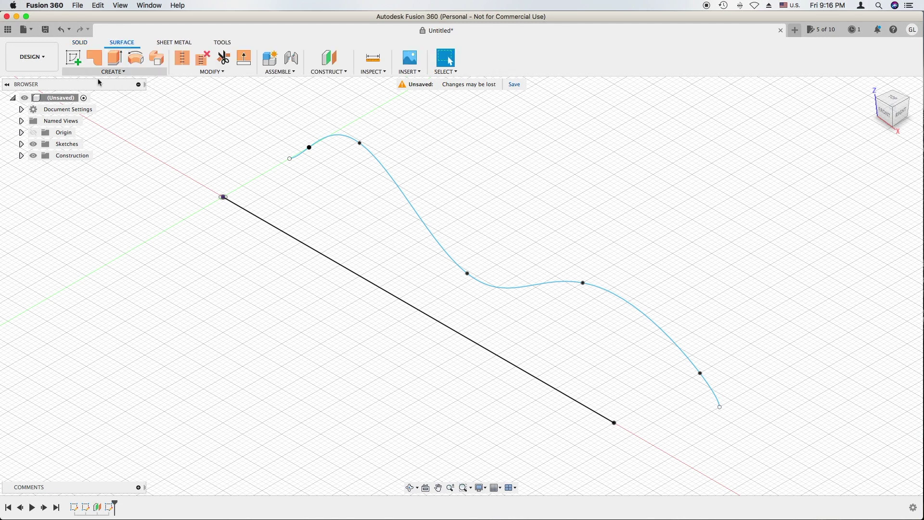
click(112, 72)
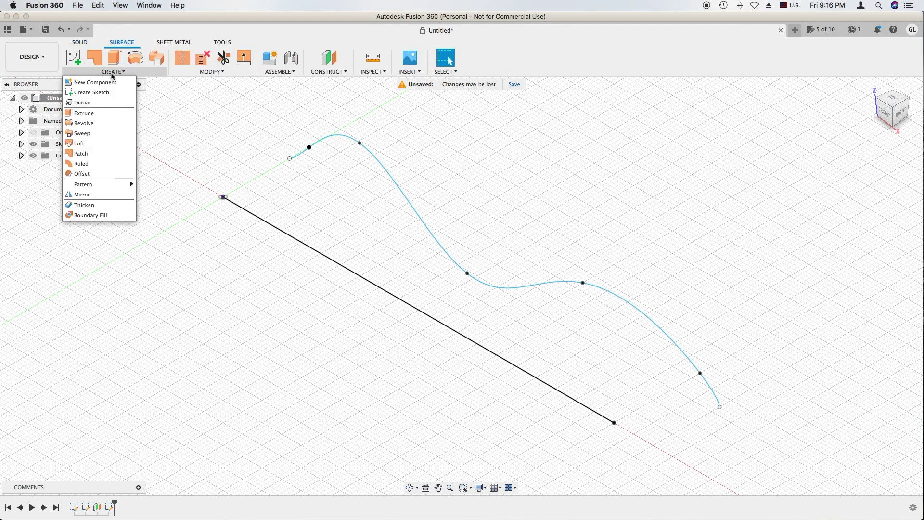
click(98, 144)
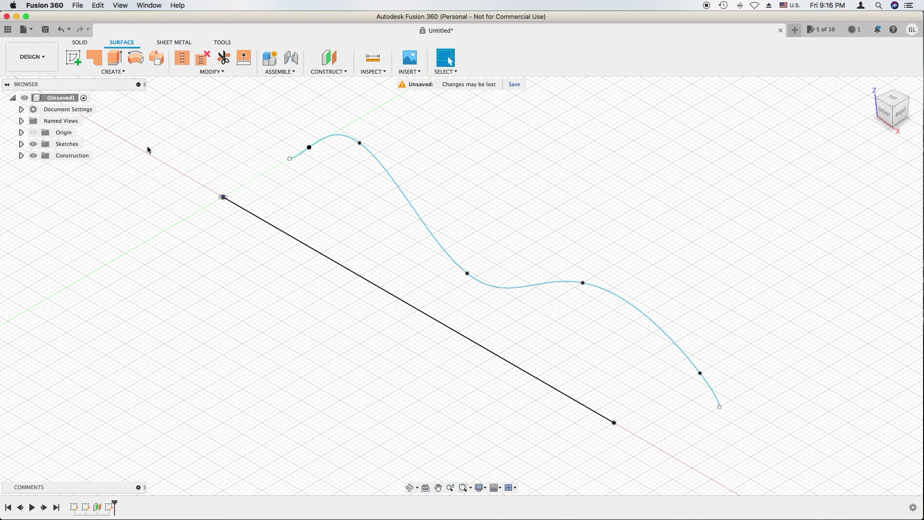
click(288, 235)
click(405, 196)
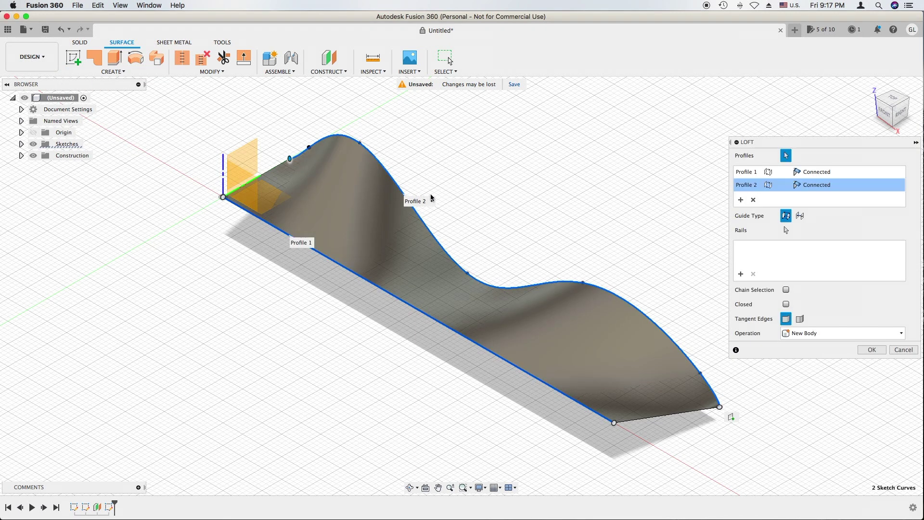
click(873, 349)
click(80, 42)
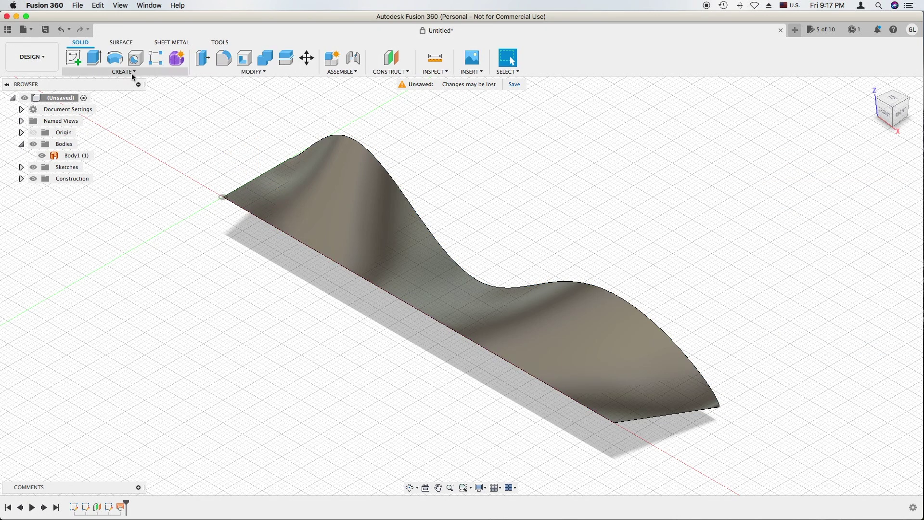
click(128, 71)
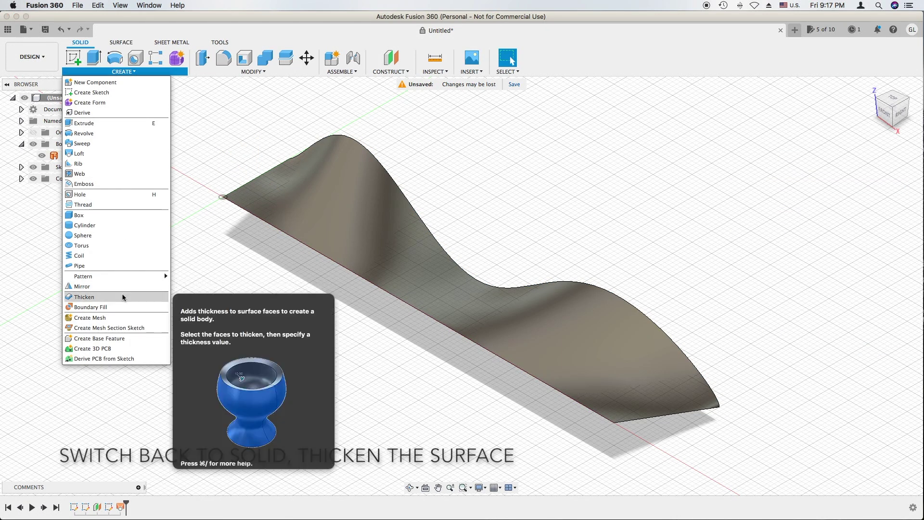
Step: Thicken the lofted surface 2.00 mm symmetrically into new body Body2
click(97, 295)
click(340, 186)
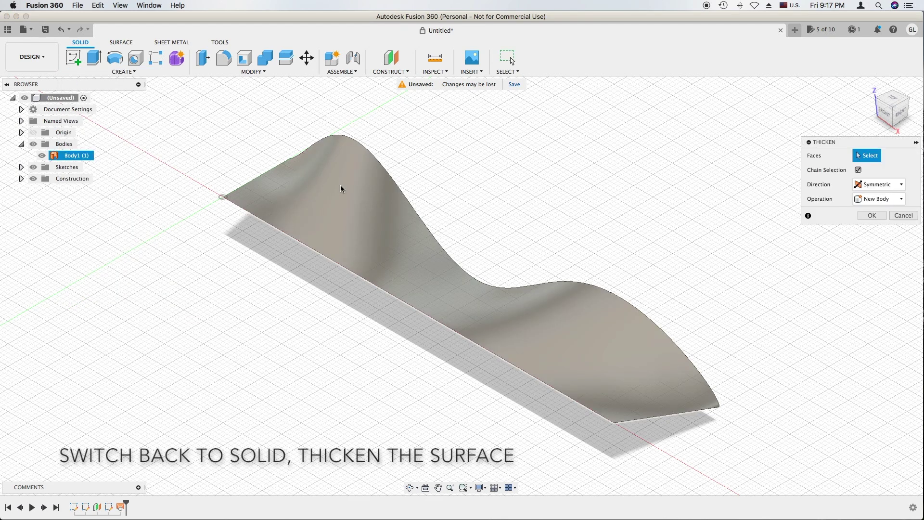
click(393, 192)
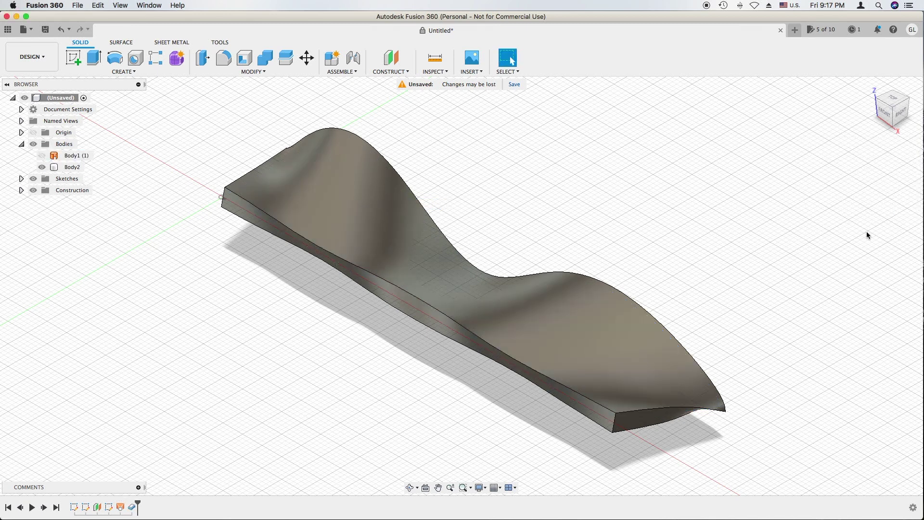
mouse_move(881, 113)
mouse_down()
mouse_move(819, 102)
mouse_move(833, 103)
mouse_up()
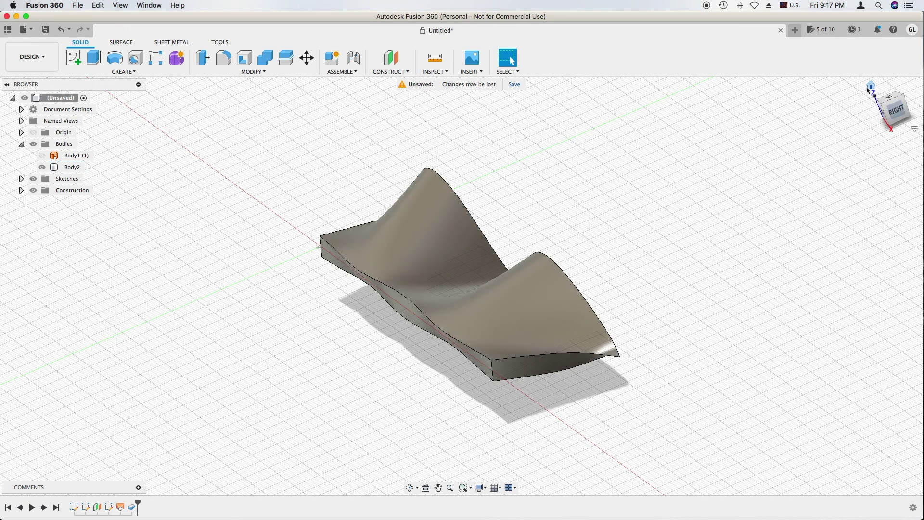
click(869, 86)
mouse_move(879, 113)
mouse_down()
mouse_move(890, 112)
mouse_move(819, 99)
mouse_up()
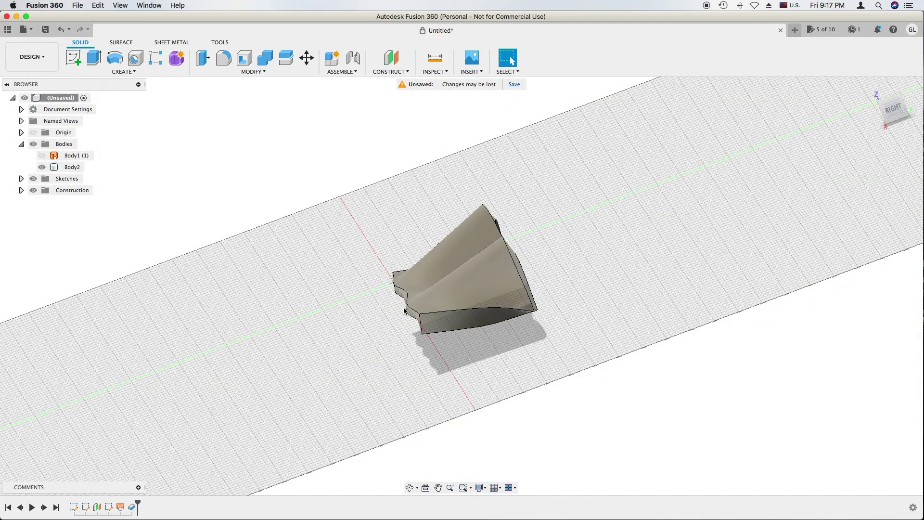
click(456, 329)
drag(877, 124, 870, 118)
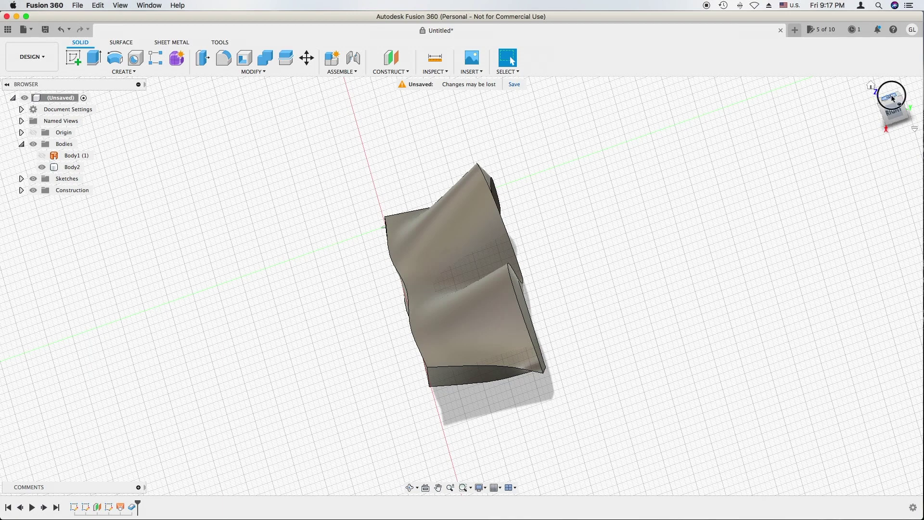
click(891, 99)
click(901, 82)
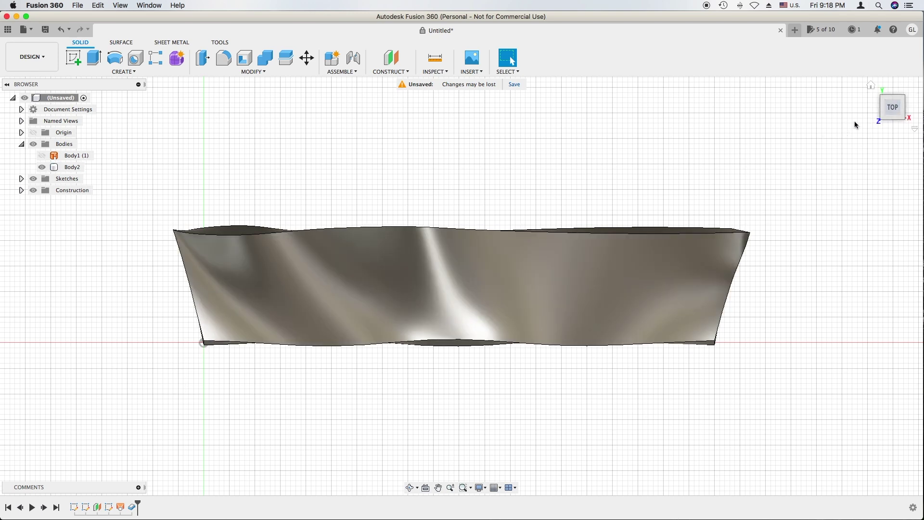
click(871, 85)
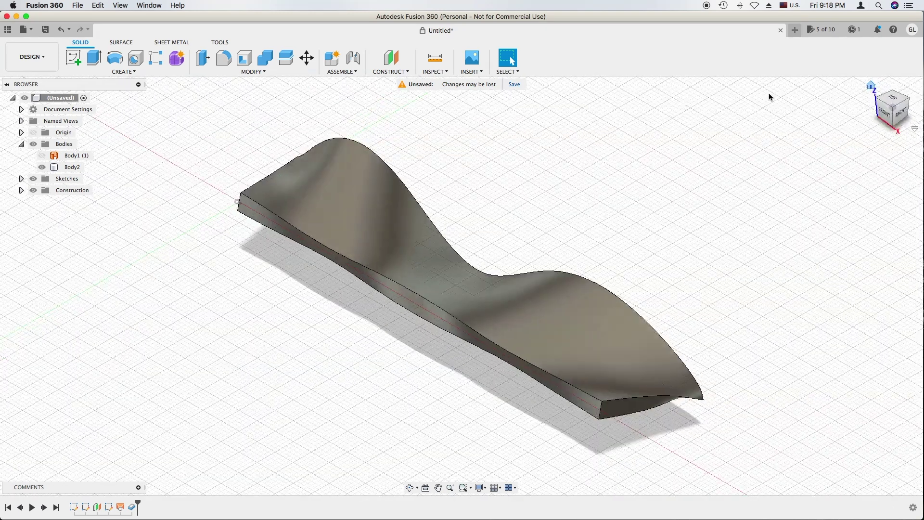
click(42, 155)
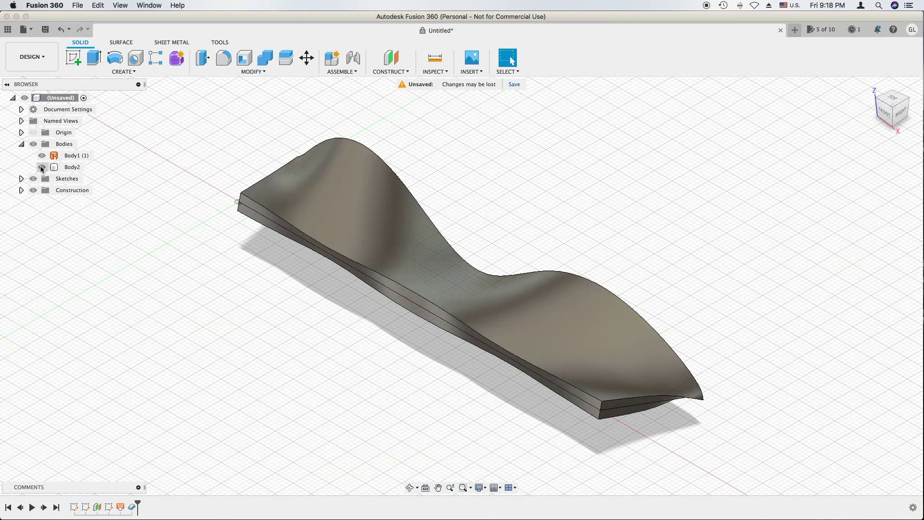
click(42, 166)
click(81, 156)
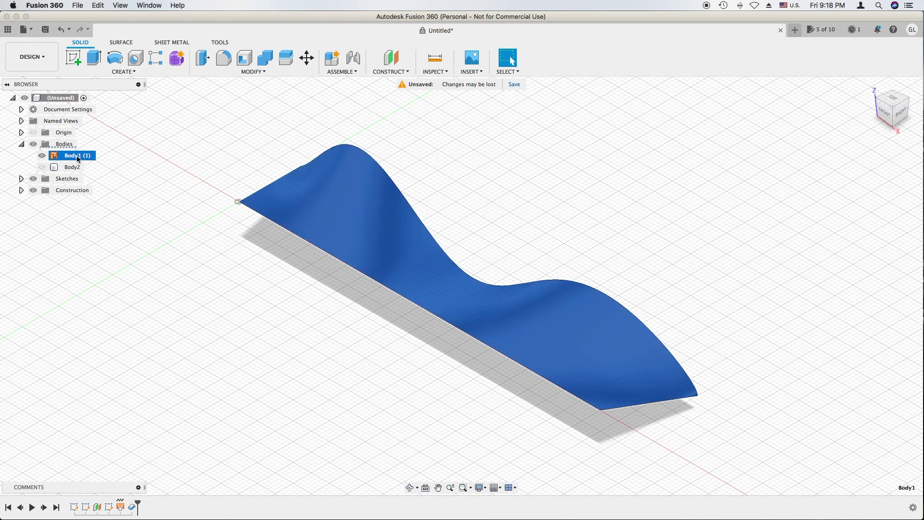